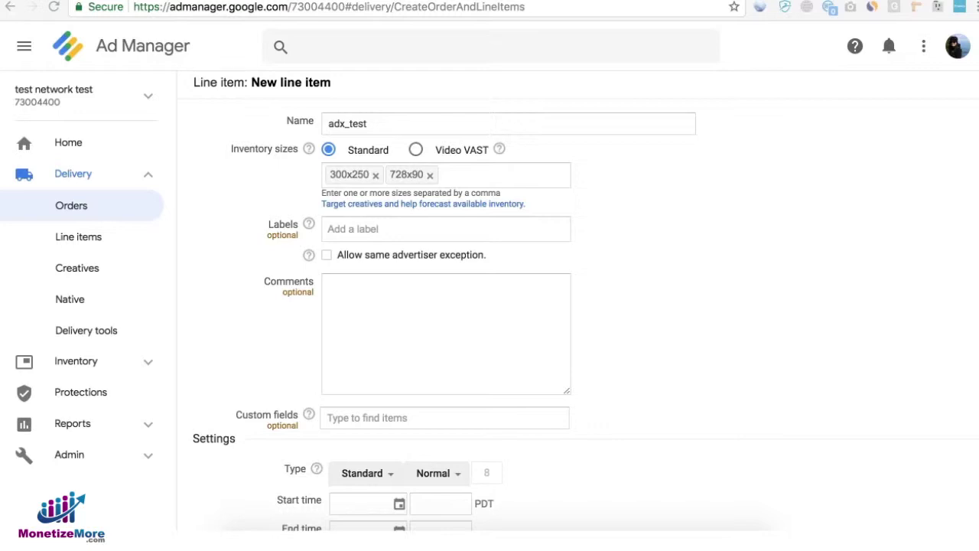
# Step: Add the Native size to the inventory sizes of the adx_test line item
pyautogui.click(650, 189)
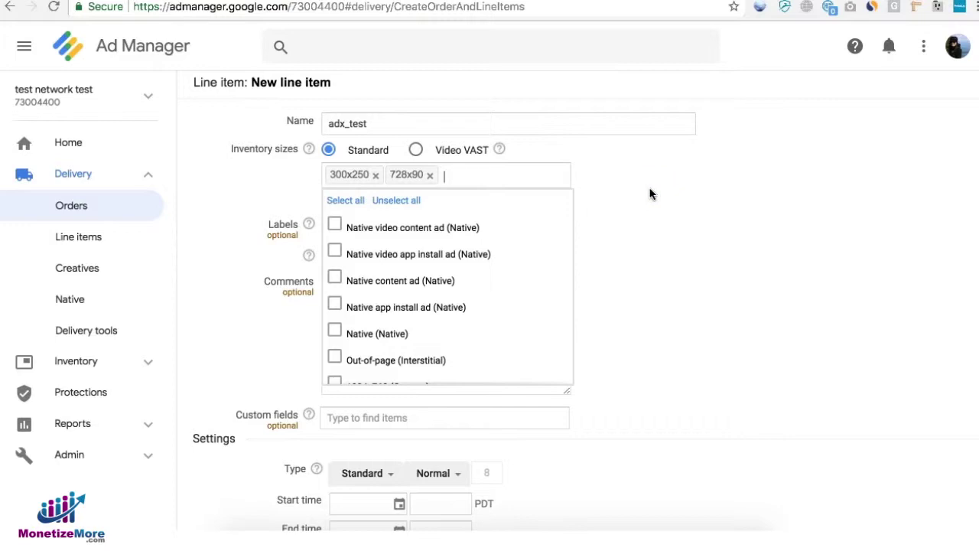
pyautogui.click(649, 194)
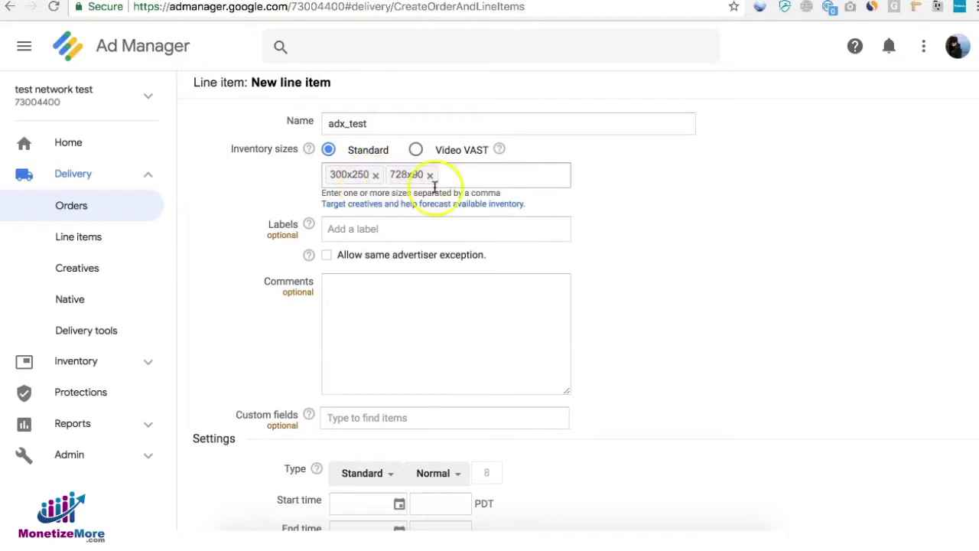
pyautogui.click(478, 182)
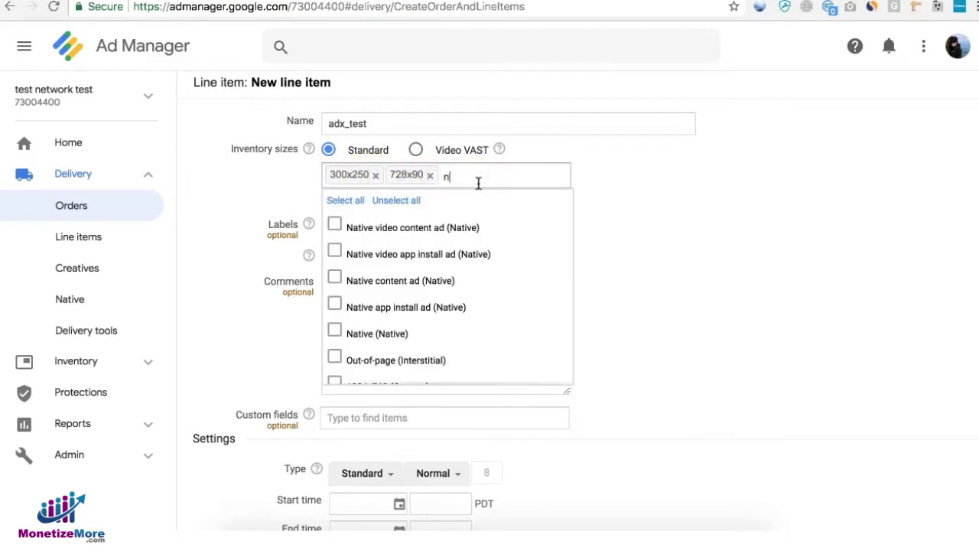
pyautogui.press('Return')
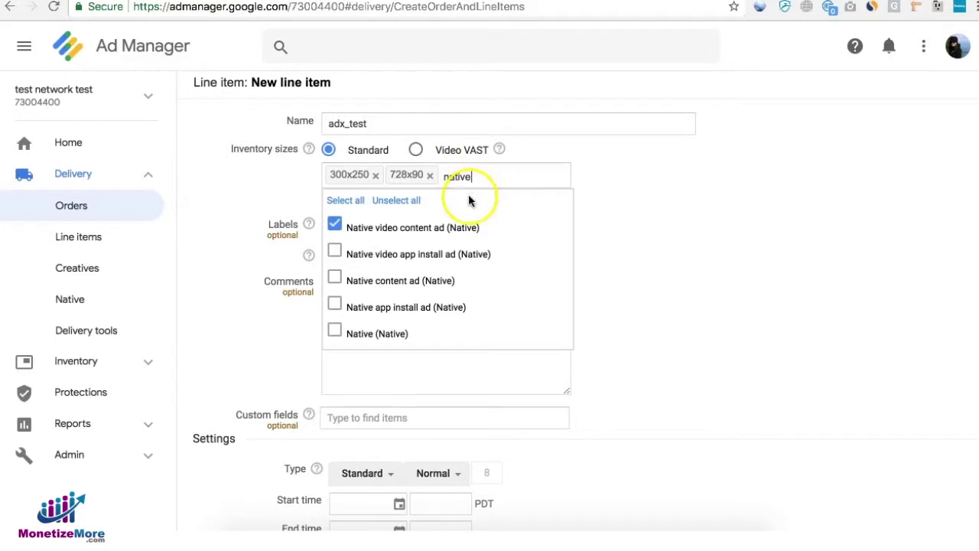
pyautogui.click(334, 330)
pyautogui.click(336, 228)
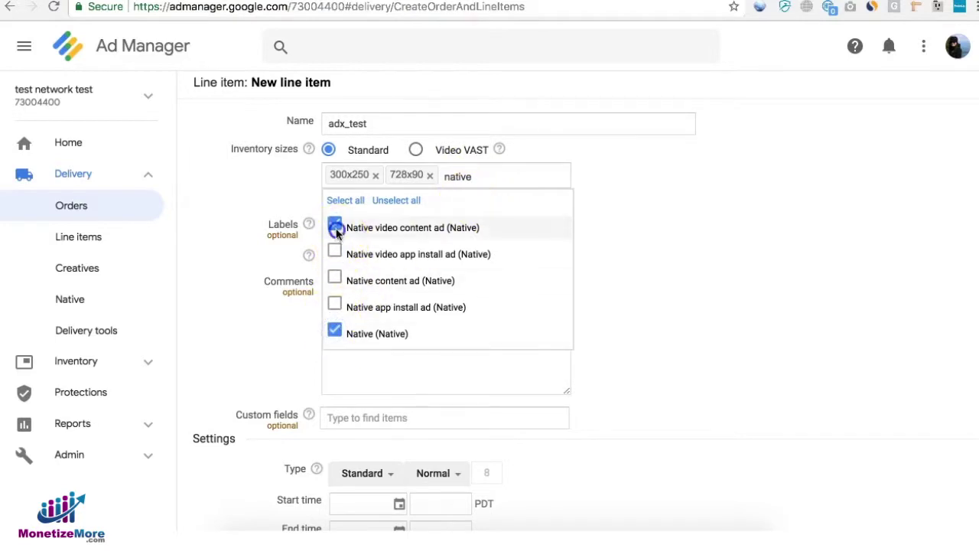
pyautogui.click(649, 222)
# Step: Check the available line item types in the settings and review the line item's inventory sizes
pyautogui.scroll(-3, 627, 268)
pyautogui.click(384, 367)
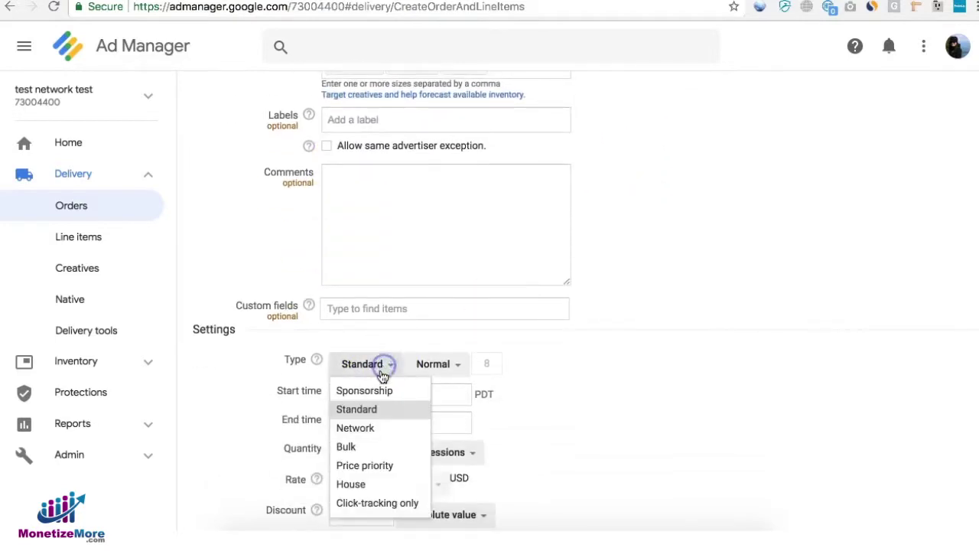
pyautogui.click(648, 289)
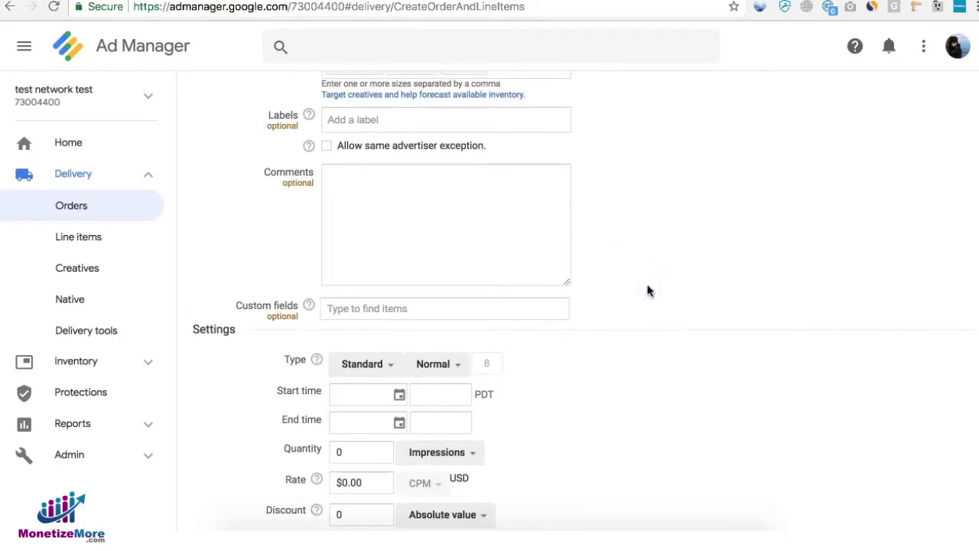
pyautogui.scroll(5, 459, 316)
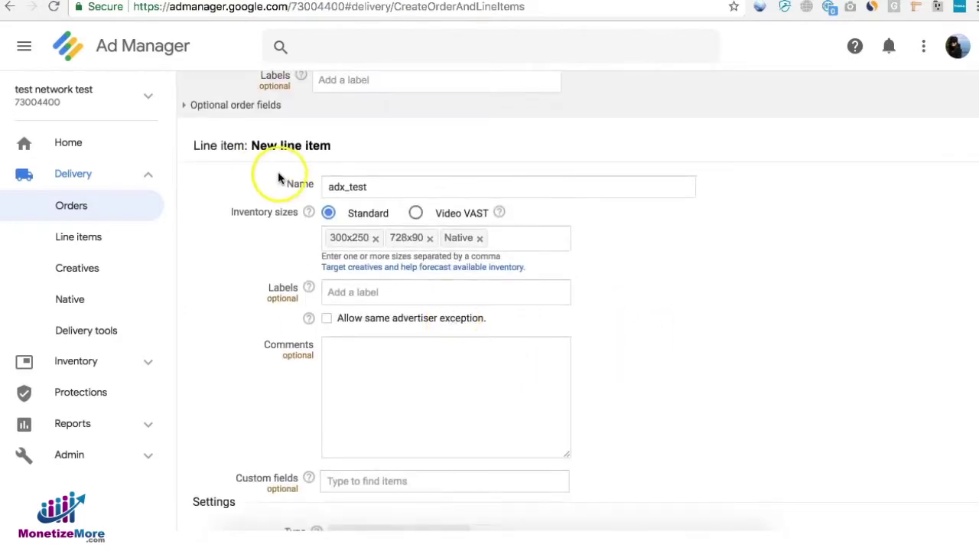
pyautogui.scroll(-1, 229, 230)
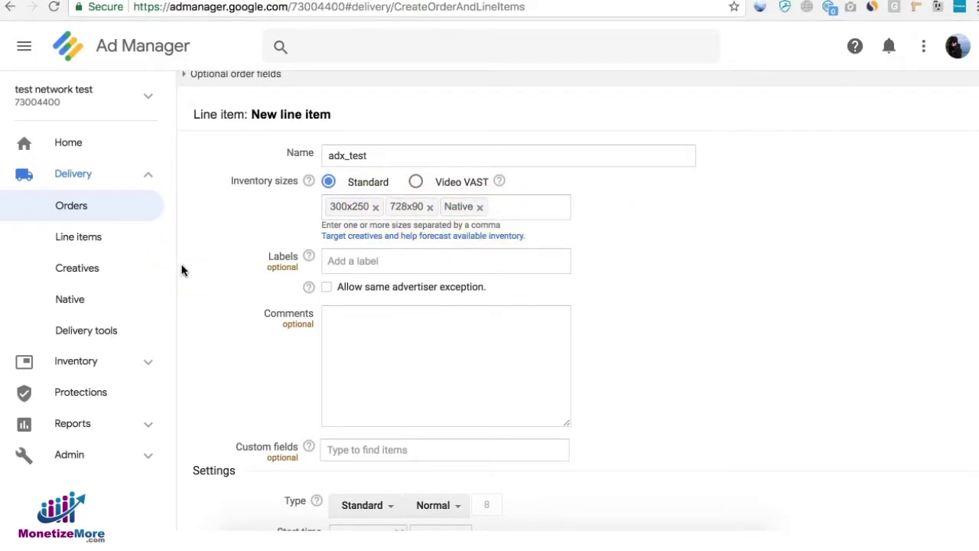
# Step: Start a new native ad in the Native section of Delivery, using the Guided design editor
pyautogui.click(76, 298)
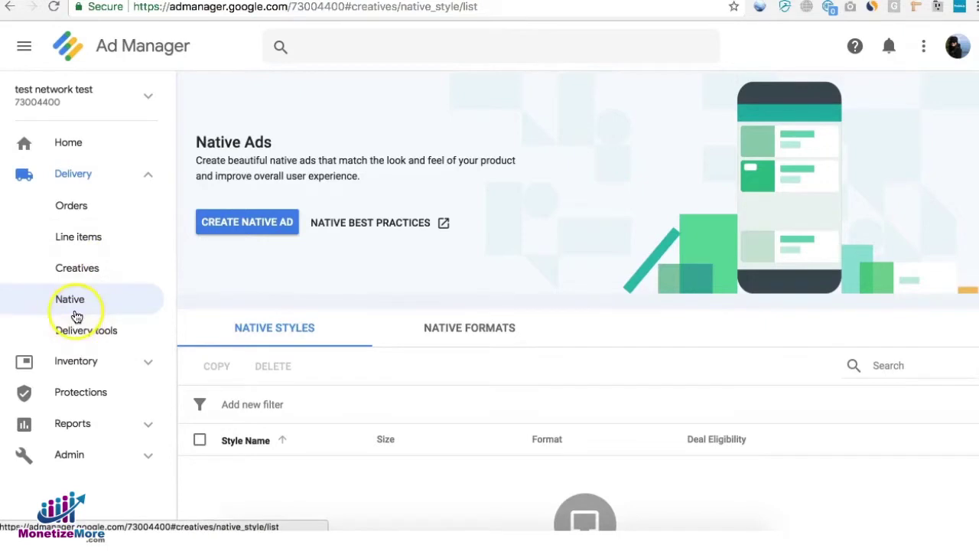
pyautogui.click(233, 221)
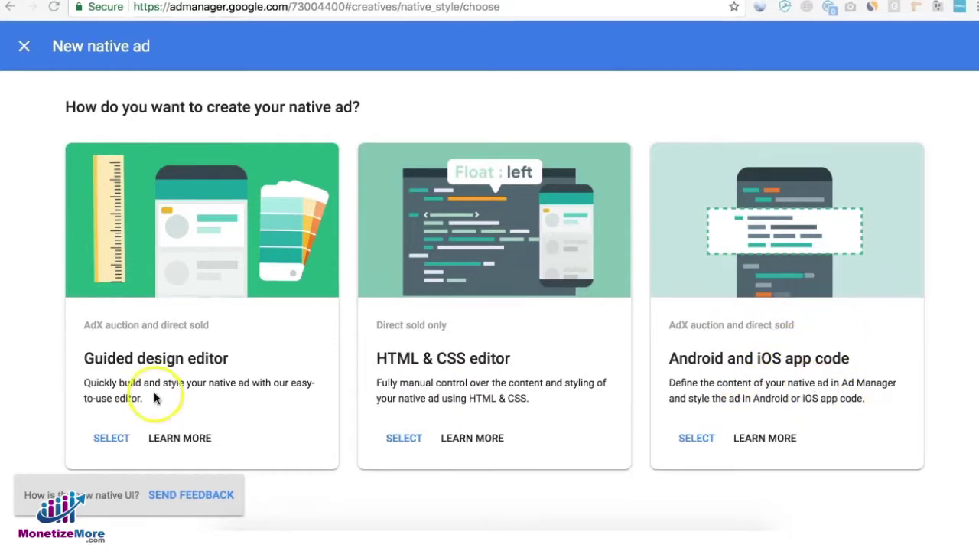
pyautogui.click(112, 439)
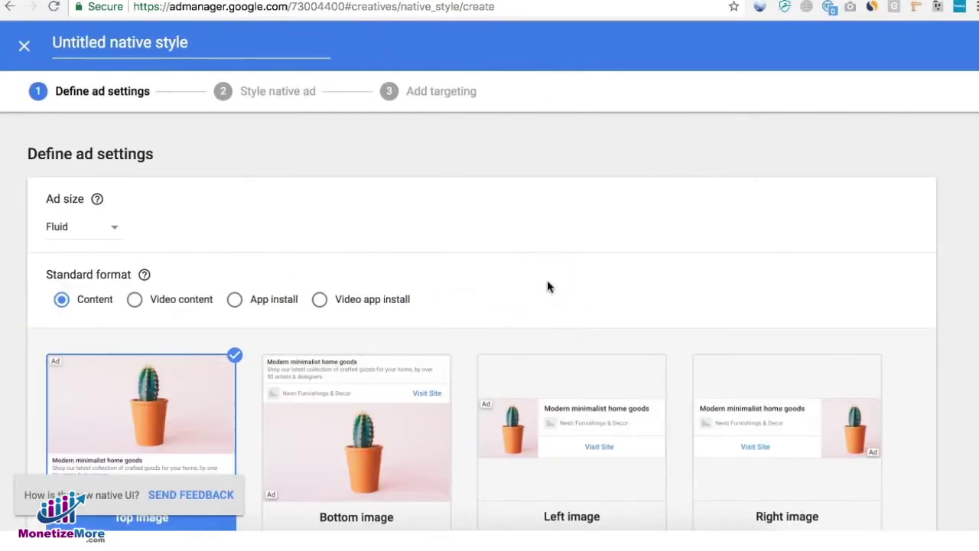
# Step: Name the native style 300x250_content
pyautogui.click(191, 51)
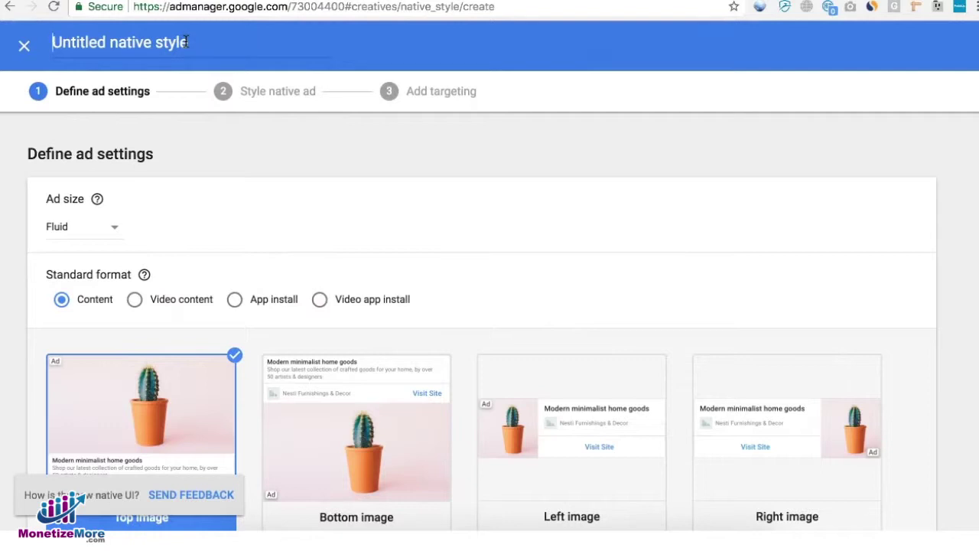
pyautogui.hotkey('ctrl', 'a')
pyautogui.write('3')
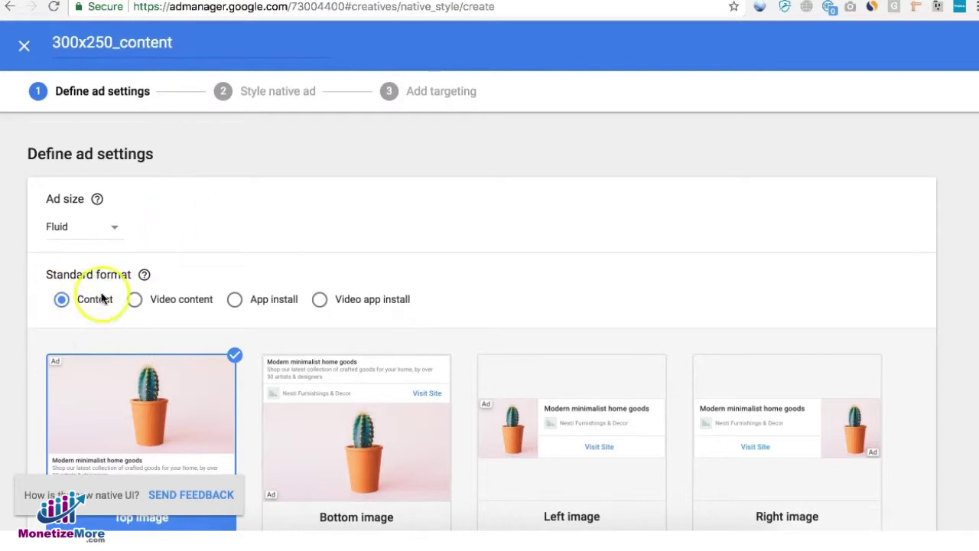
# Step: Choose the Left image layout, look over the ad sizes while keeping Fluid, and proceed to styling the native ad
pyautogui.click(114, 228)
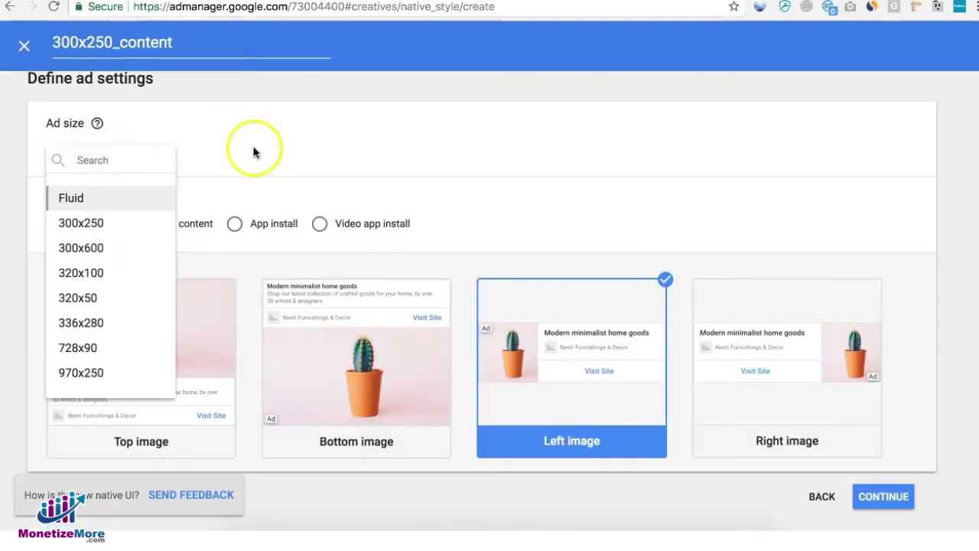
pyautogui.click(256, 148)
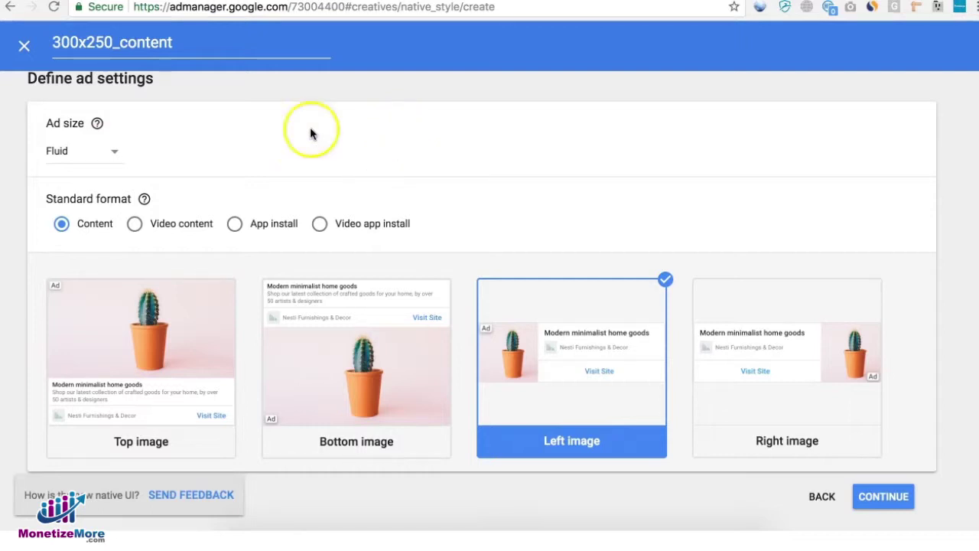
pyautogui.click(108, 151)
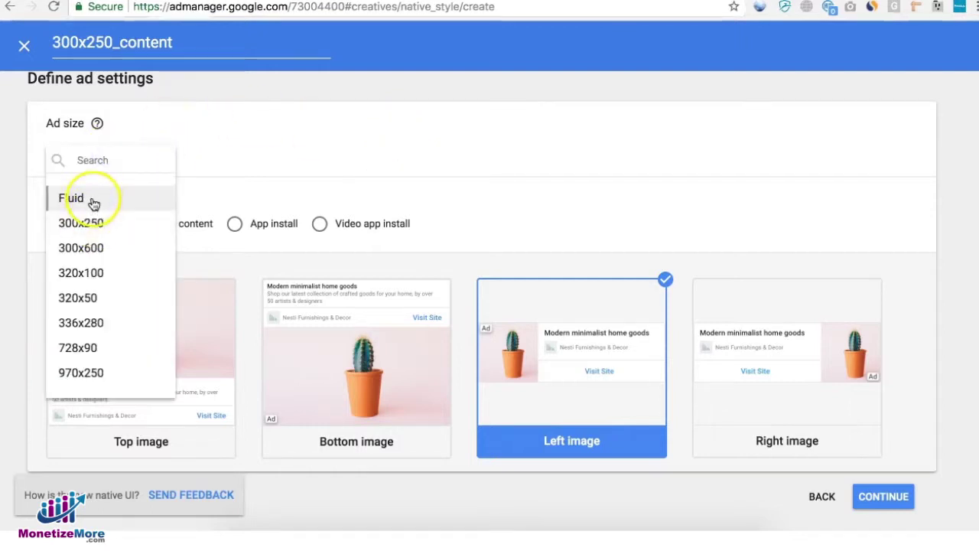
pyautogui.click(323, 153)
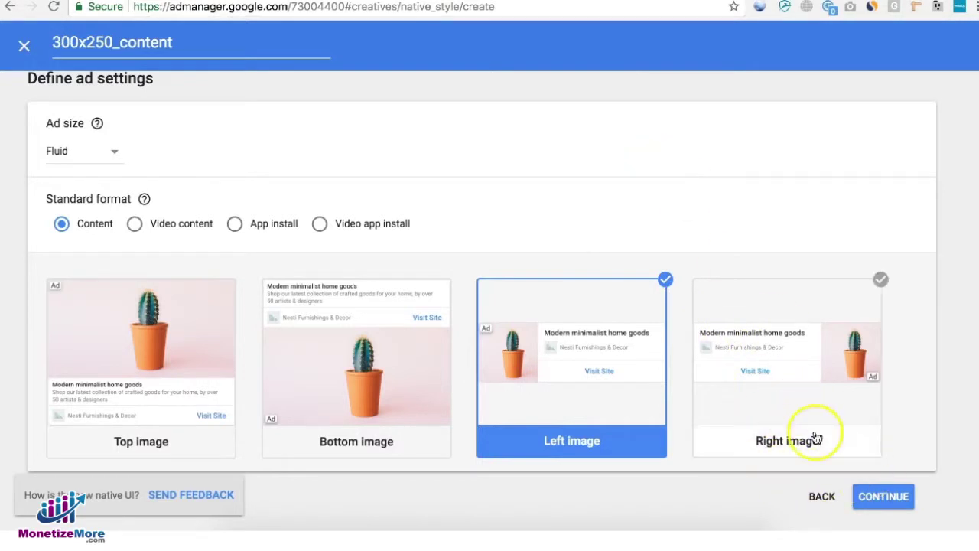
pyautogui.click(881, 497)
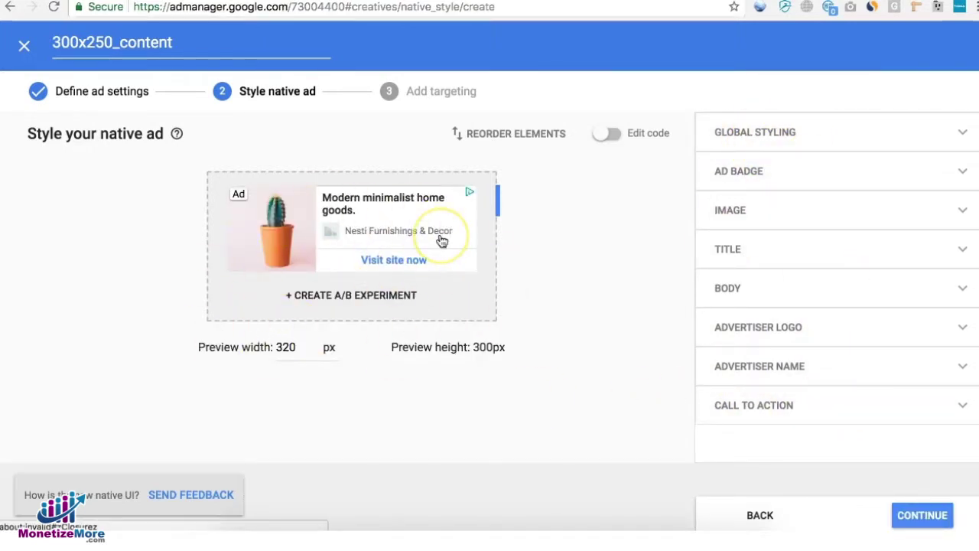
# Step: Look through the global, ad badge and image styling options of the native ad and proceed to targeting
pyautogui.click(757, 131)
pyautogui.click(774, 303)
pyautogui.click(769, 301)
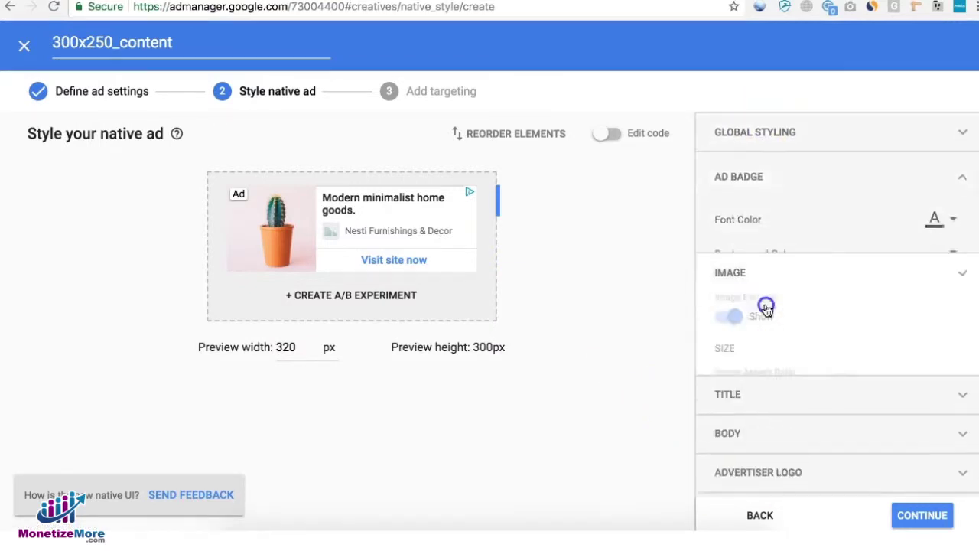
pyautogui.scroll(-2, 810, 428)
pyautogui.click(922, 515)
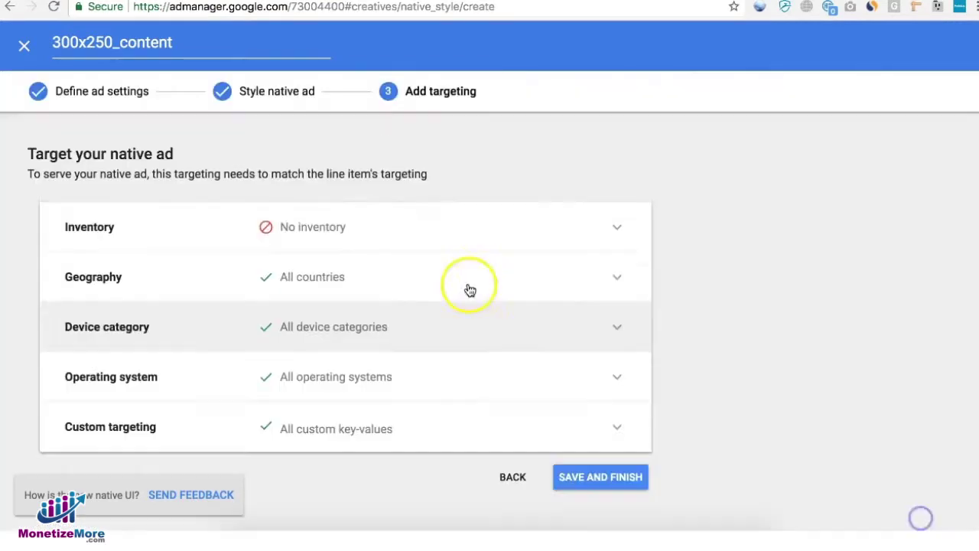
# Step: Include the network's top-level ad unit in the native style's inventory targeting
pyautogui.click(612, 227)
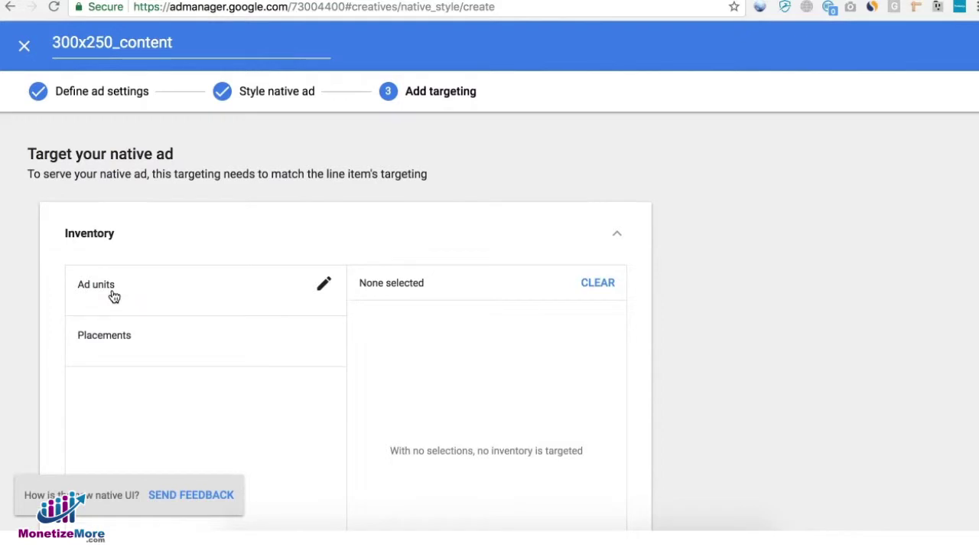
pyautogui.click(93, 154)
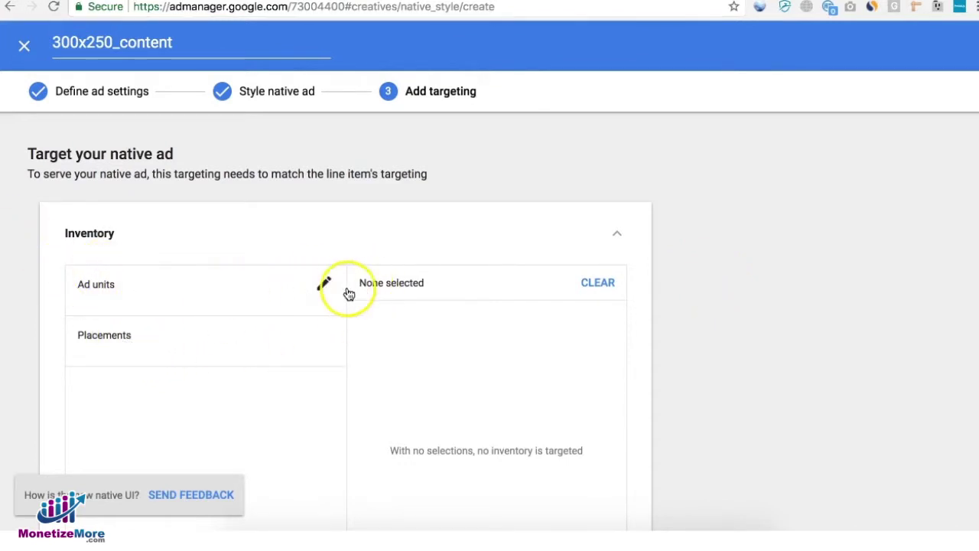
pyautogui.click(315, 290)
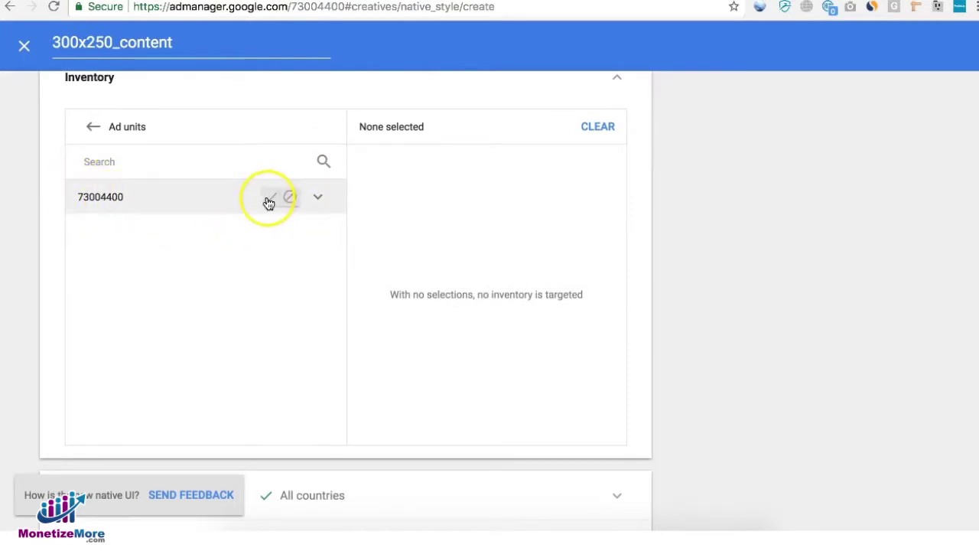
pyautogui.click(270, 201)
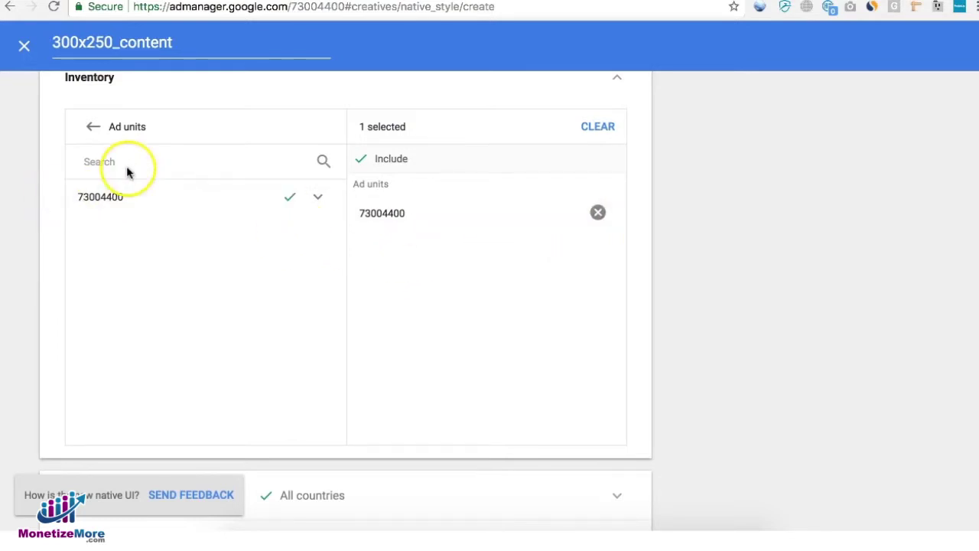
# Step: Look over the geography targeting options and close the 300x250_content native style without saving it
pyautogui.scroll(-3, 722, 293)
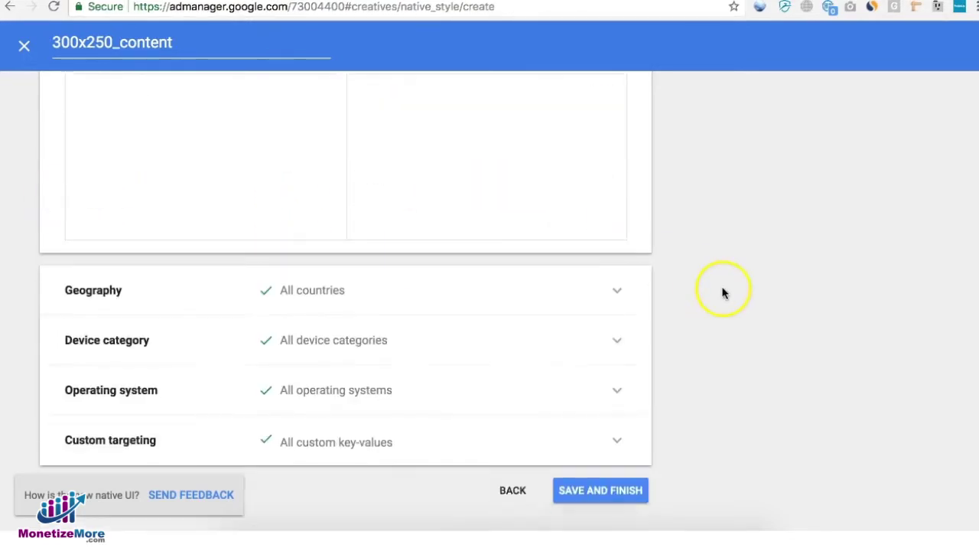
pyautogui.click(476, 290)
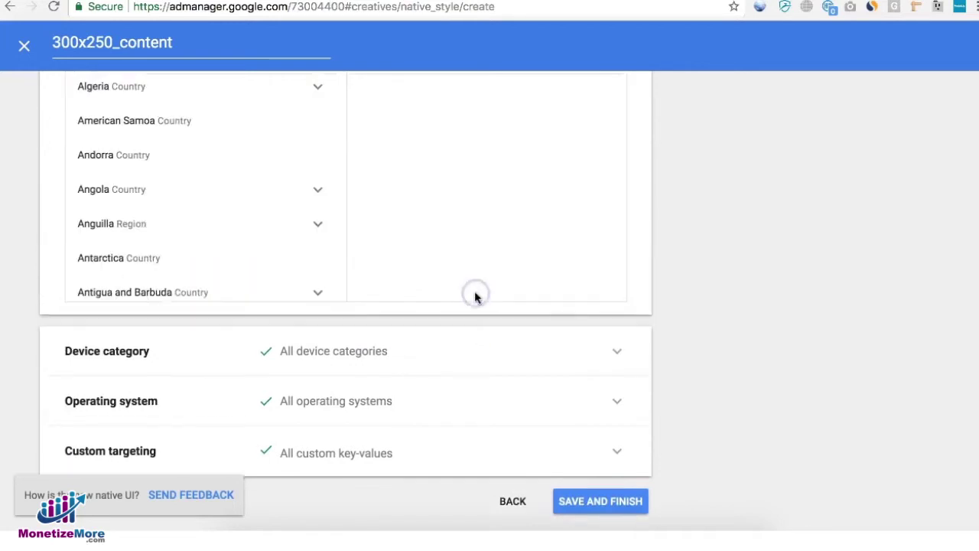
pyautogui.scroll(4, 512, 309)
pyautogui.click(560, 228)
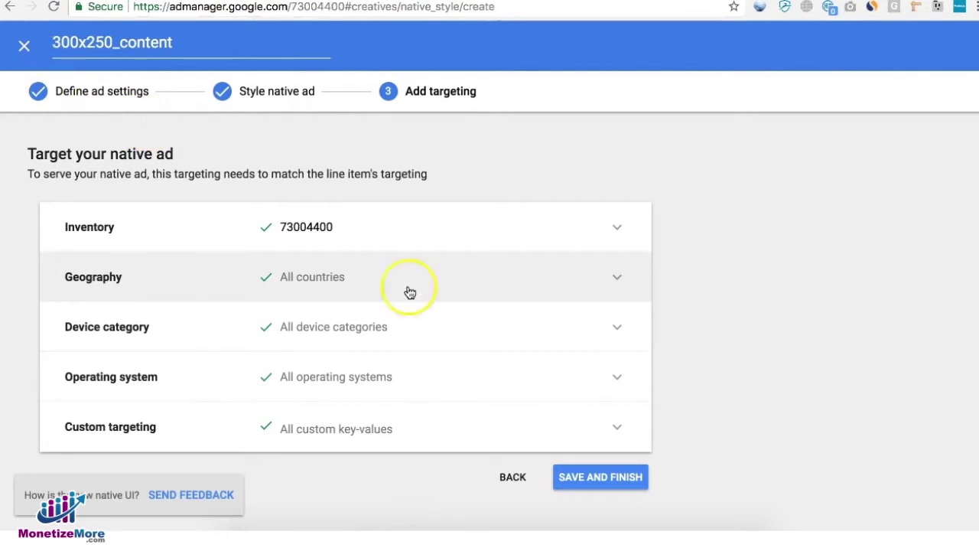
pyautogui.click(24, 45)
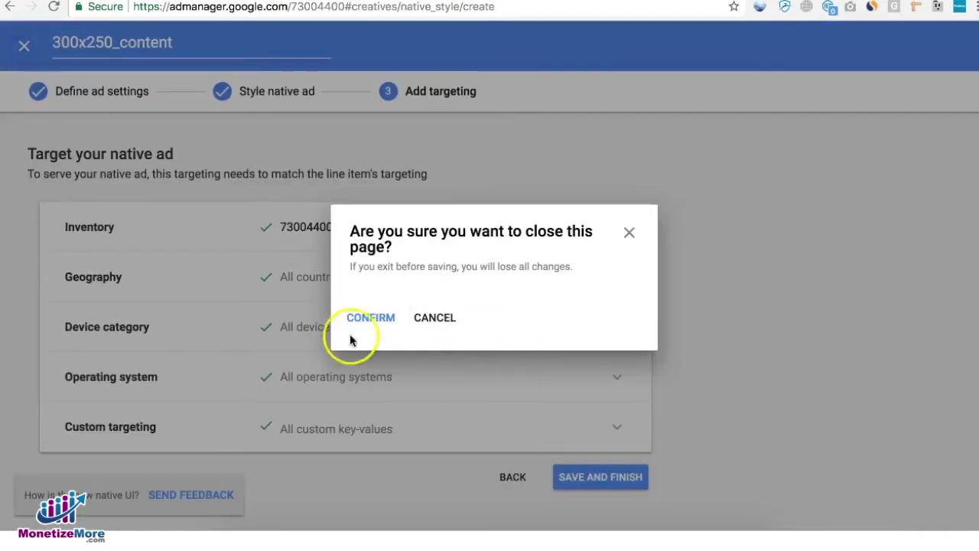
pyautogui.click(373, 321)
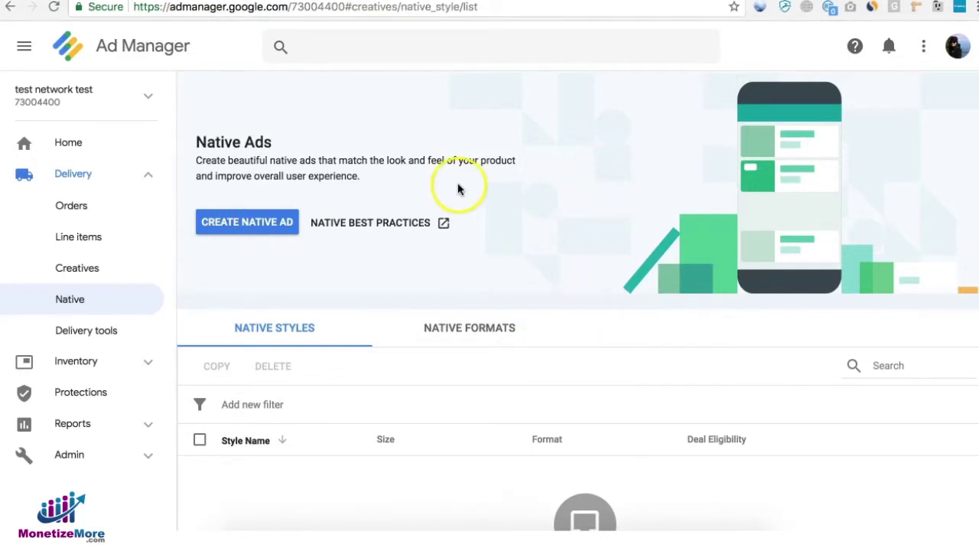
# Step: Open the settings of the ad unit domain.com:DESKTOP:my-test:1x1_728x90:Top_Mid from the inventory's ad units
pyautogui.click(83, 364)
pyautogui.click(76, 394)
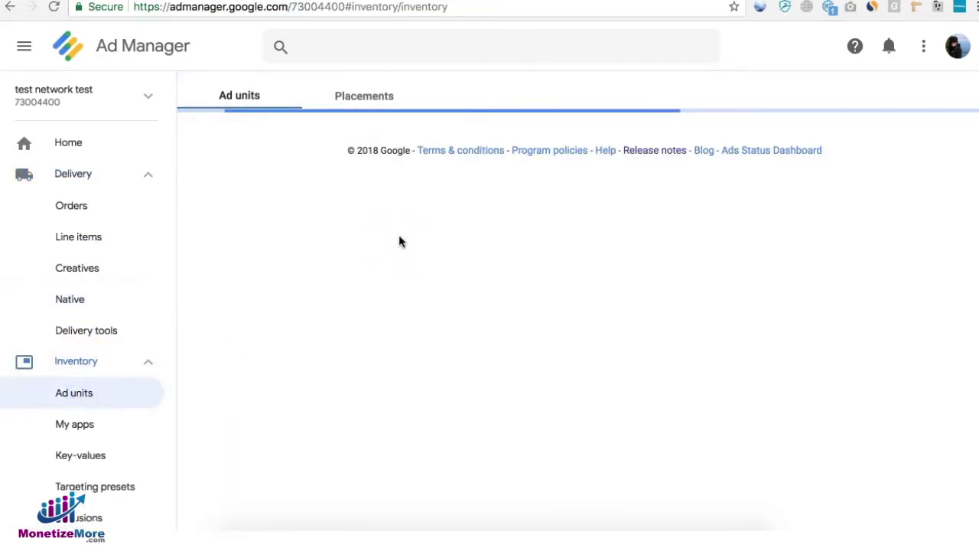
pyautogui.click(226, 282)
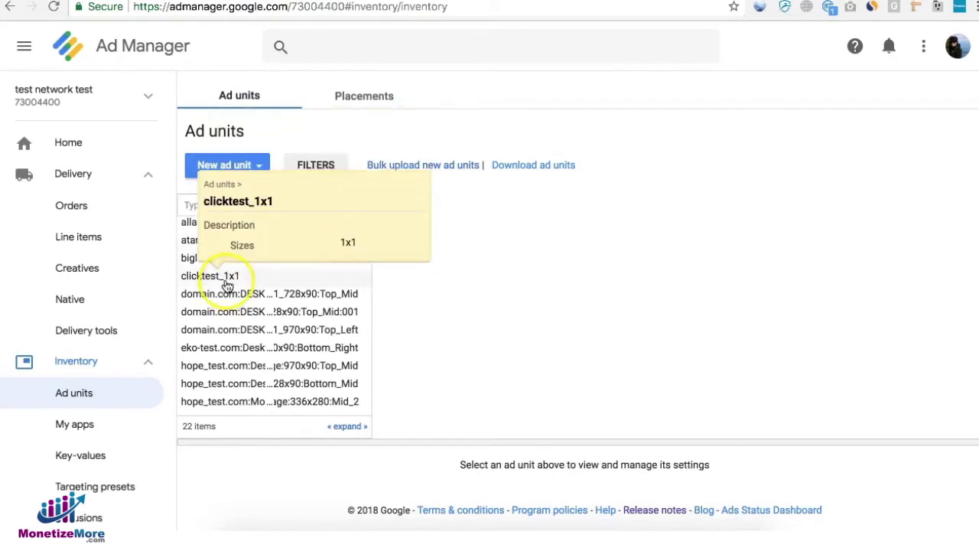
pyautogui.click(195, 294)
pyautogui.scroll(-4, 631, 280)
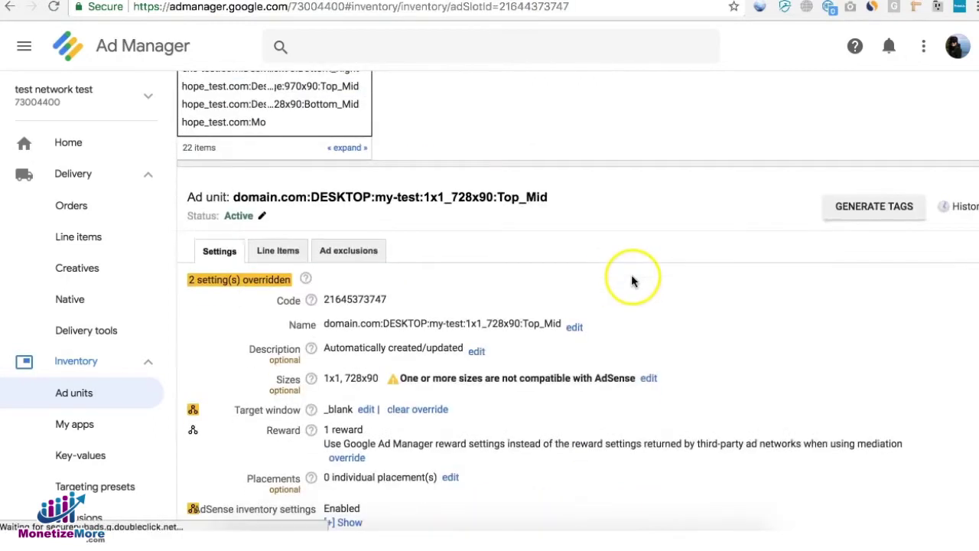
pyautogui.scroll(-3, 632, 280)
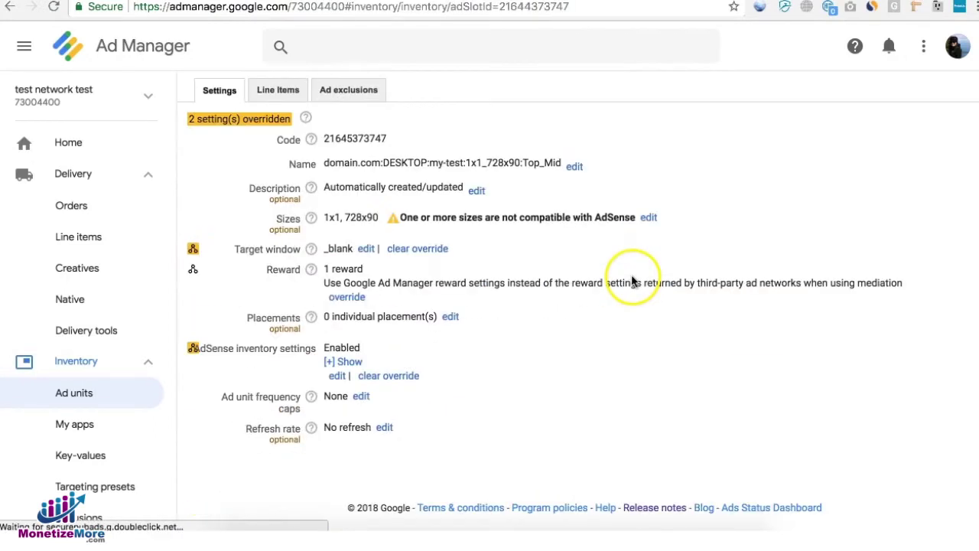
# Step: Add the Fluid size to the ad unit's fixed sizes next to 1x1 and 728x90, and save the ad unit
pyautogui.click(640, 221)
pyautogui.click(491, 280)
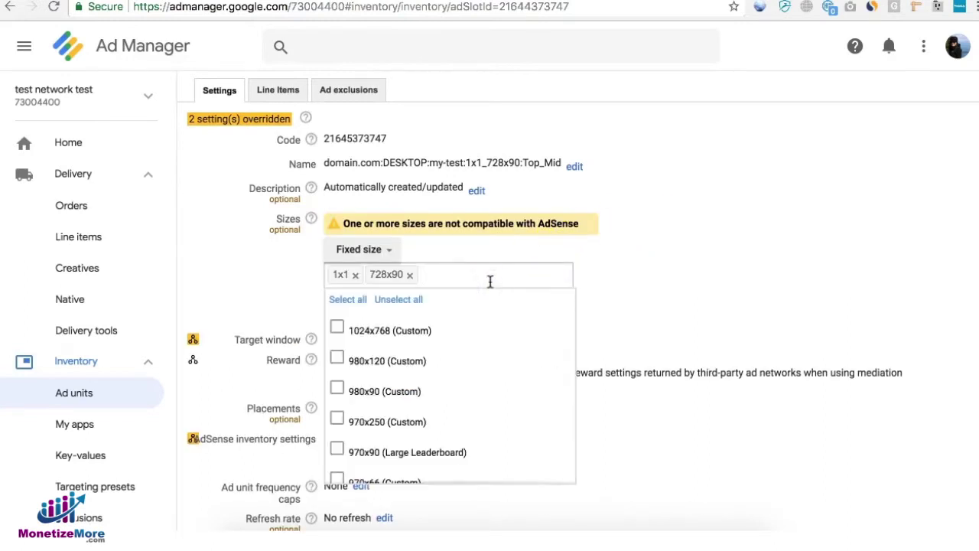
pyautogui.press('Return')
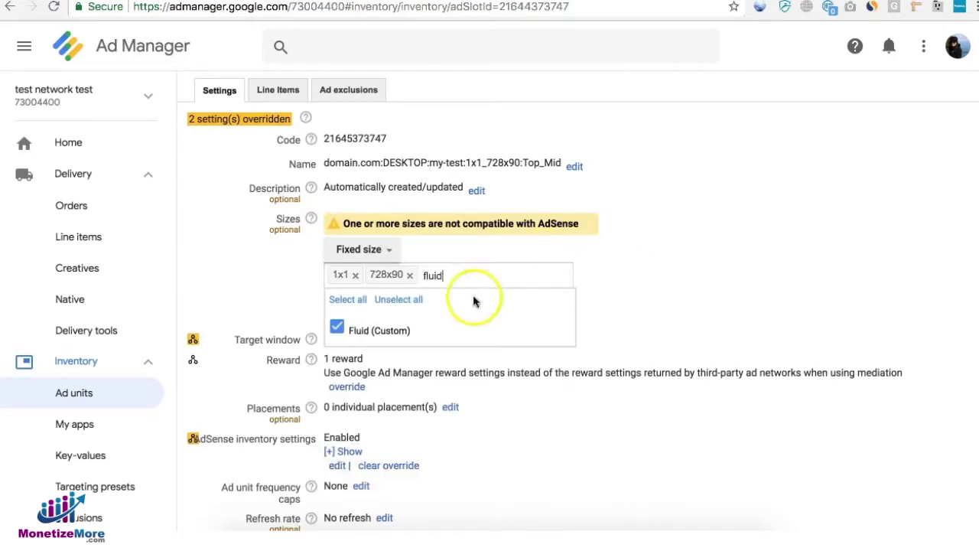
pyautogui.click(680, 262)
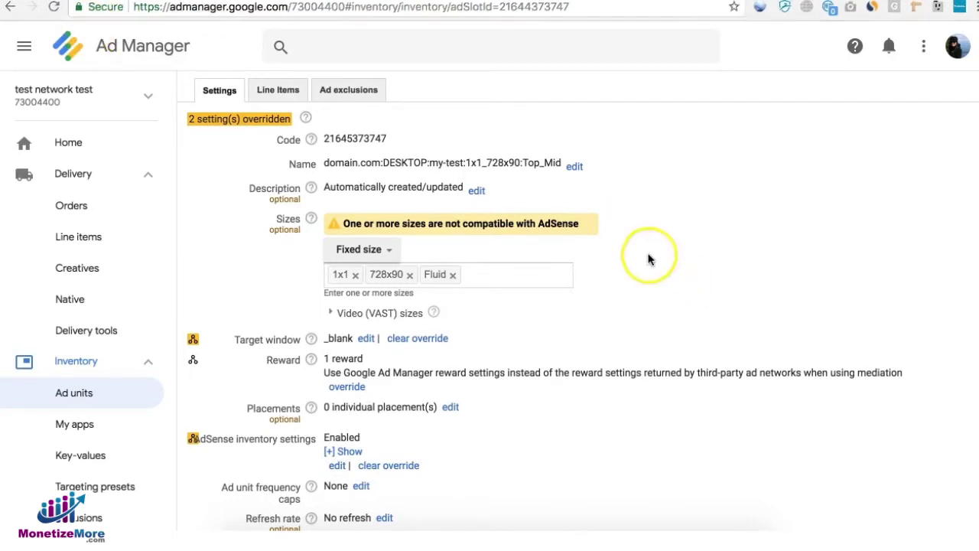
pyautogui.scroll(-3, 647, 257)
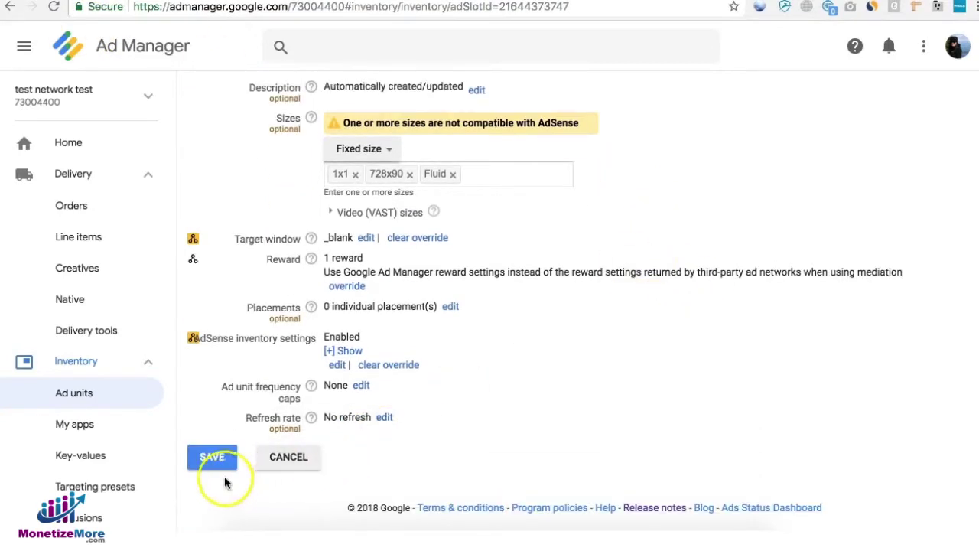
pyautogui.click(212, 457)
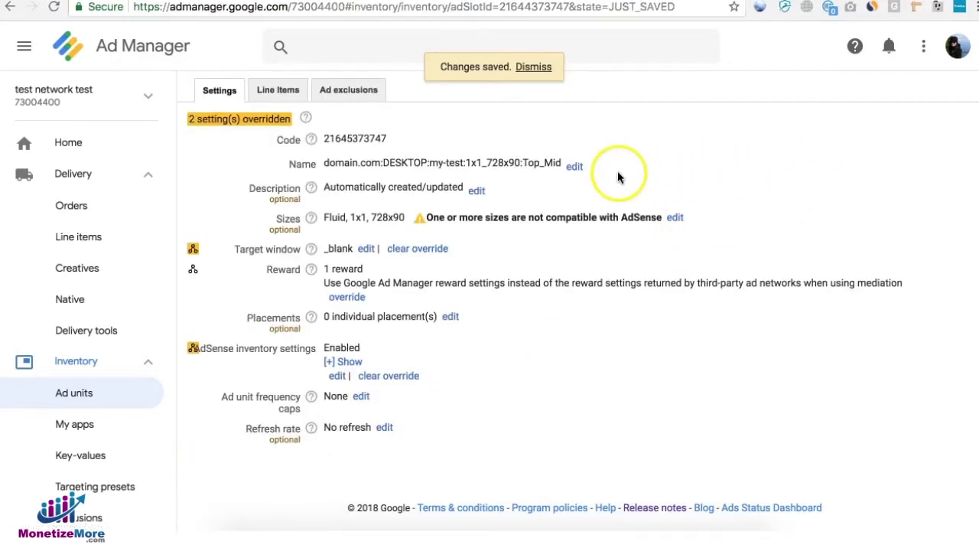
# Step: Generate a Google Publisher Tag for the ad unit with single request enabled and the sizes Fluid, 1x1 and 728x90
pyautogui.scroll(3, 617, 171)
pyautogui.click(873, 183)
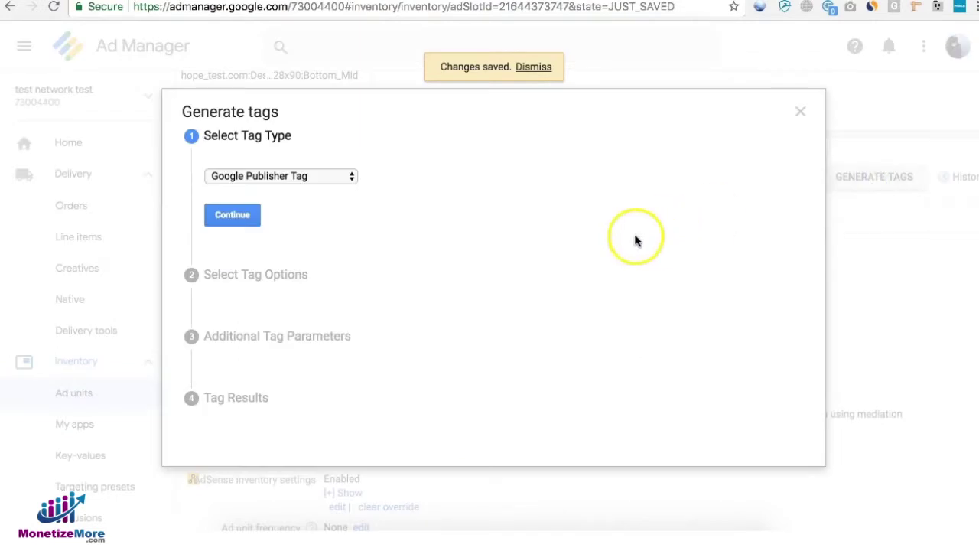
pyautogui.click(234, 214)
pyautogui.scroll(-5, 457, 271)
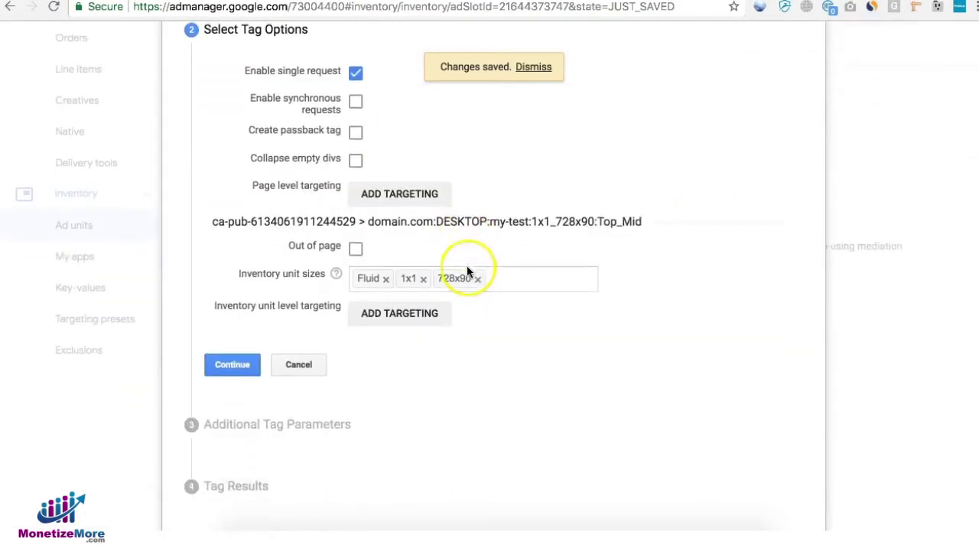
pyautogui.click(232, 356)
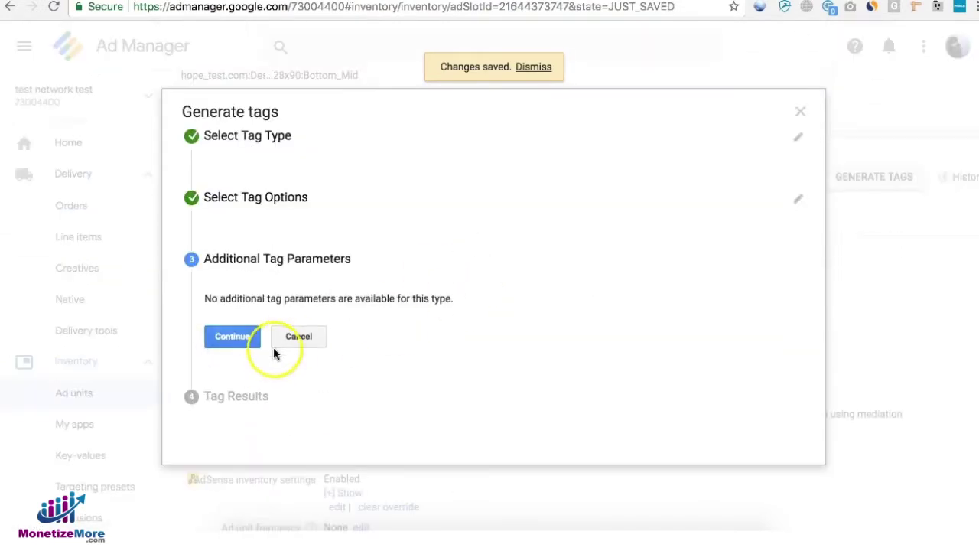
pyautogui.click(249, 338)
# Step: Look through the document header and document body code of the generated tags and finish the tag generation
pyautogui.scroll(-3, 460, 256)
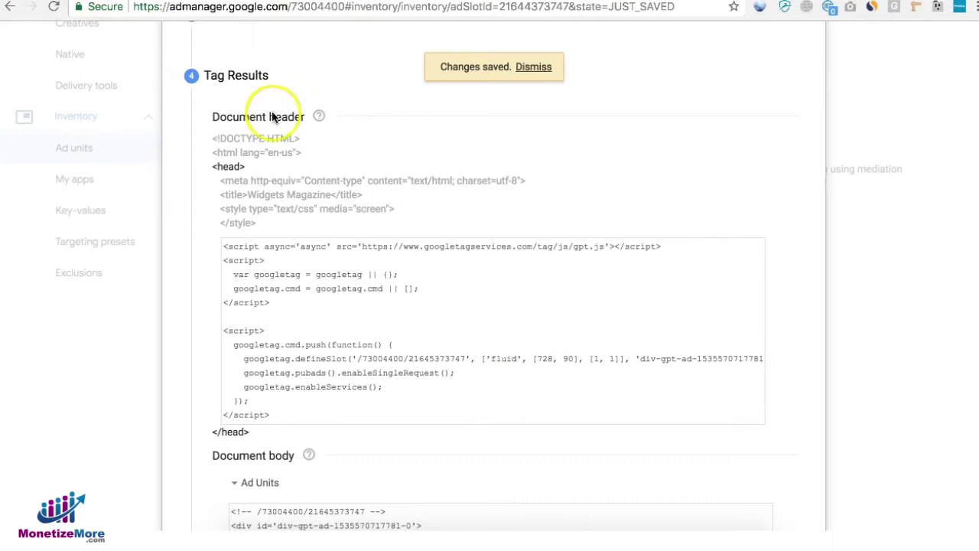
pyautogui.scroll(-3, 724, 328)
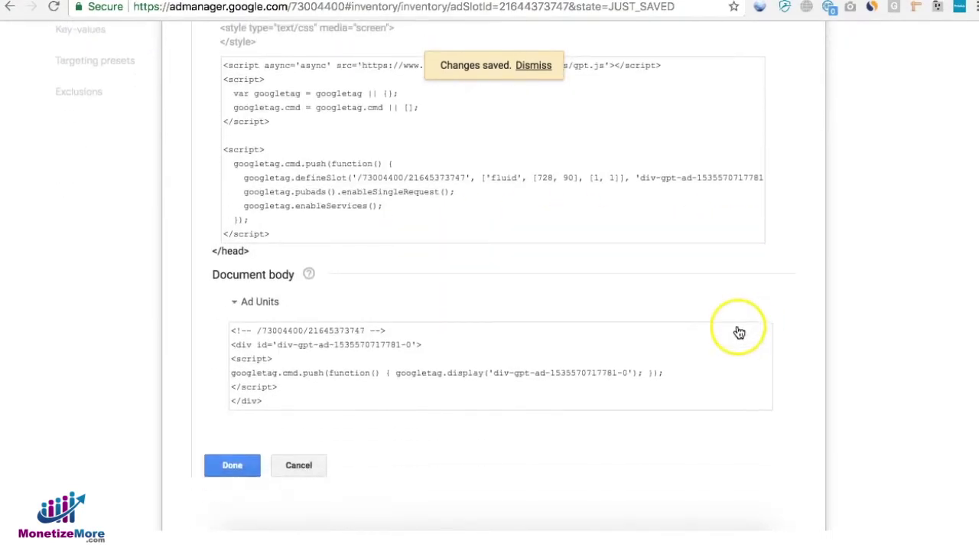
pyautogui.click(240, 465)
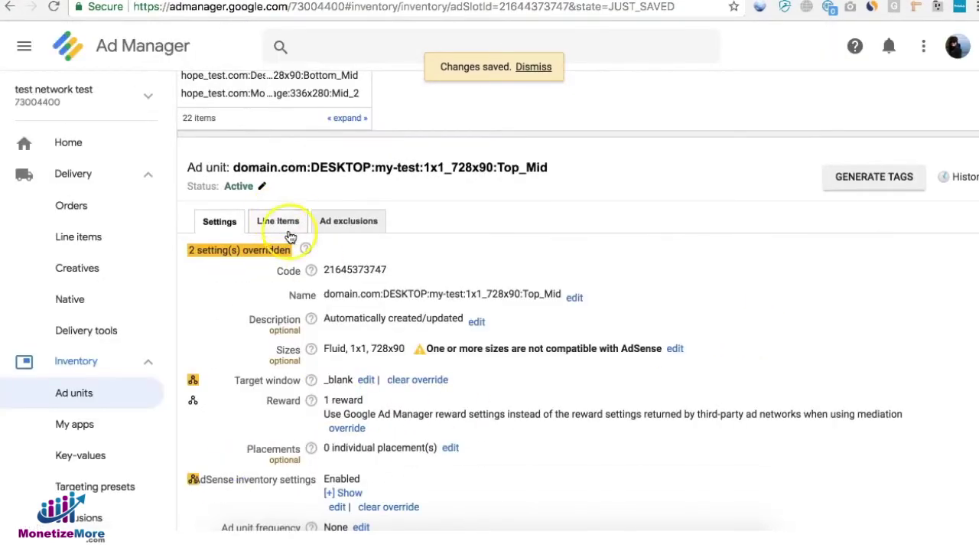
# Step: Remove the Fluid size from the ad unit's fixed sizes and save the ad unit
pyautogui.click(675, 348)
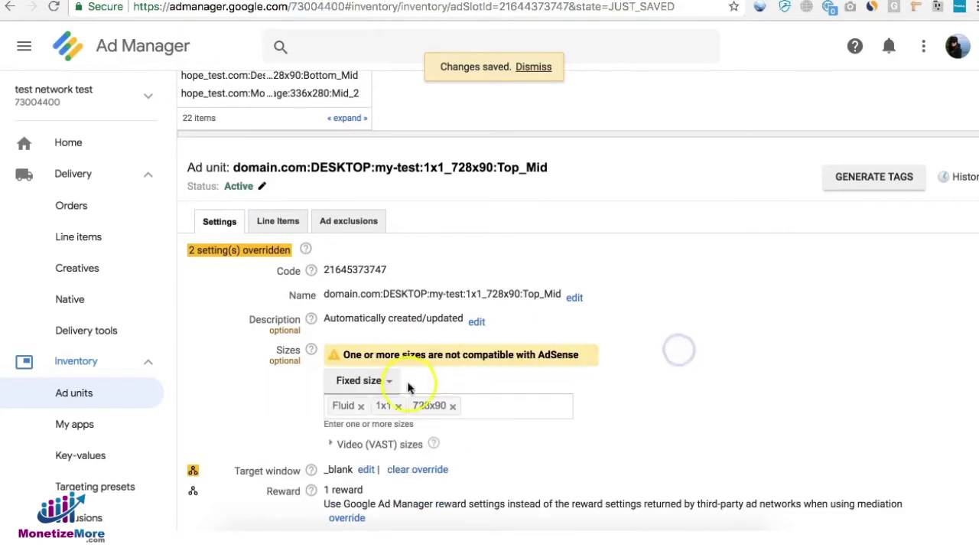
pyautogui.click(360, 406)
pyautogui.click(639, 374)
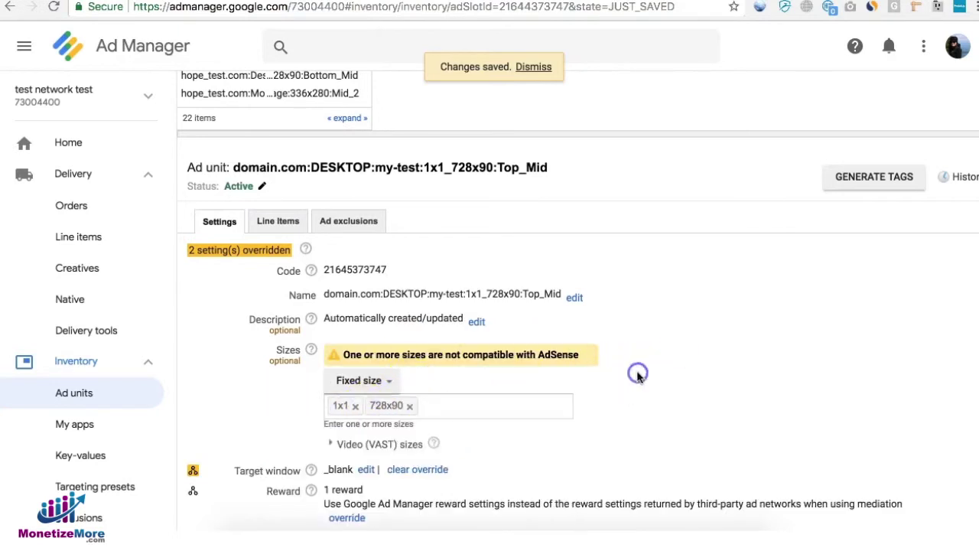
pyautogui.scroll(-3, 637, 374)
pyautogui.click(213, 459)
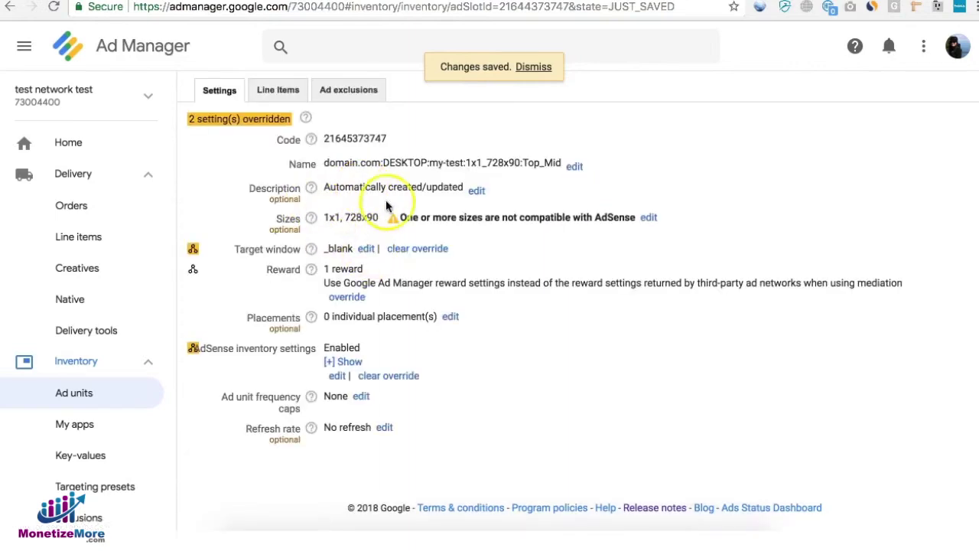
pyautogui.scroll(6, 545, 288)
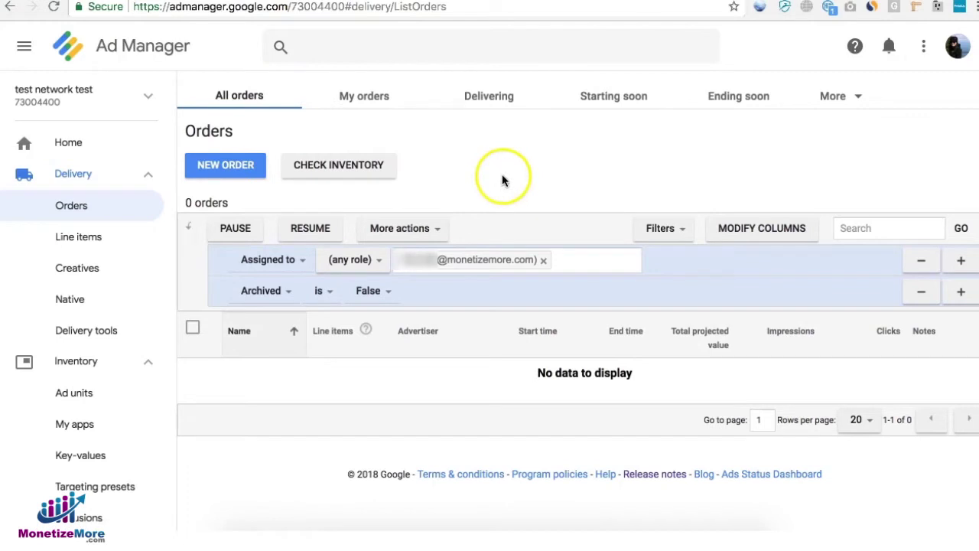
# Step: Open the Native ads overview in the delivery section and look at its options for creating native ads
pyautogui.click(67, 303)
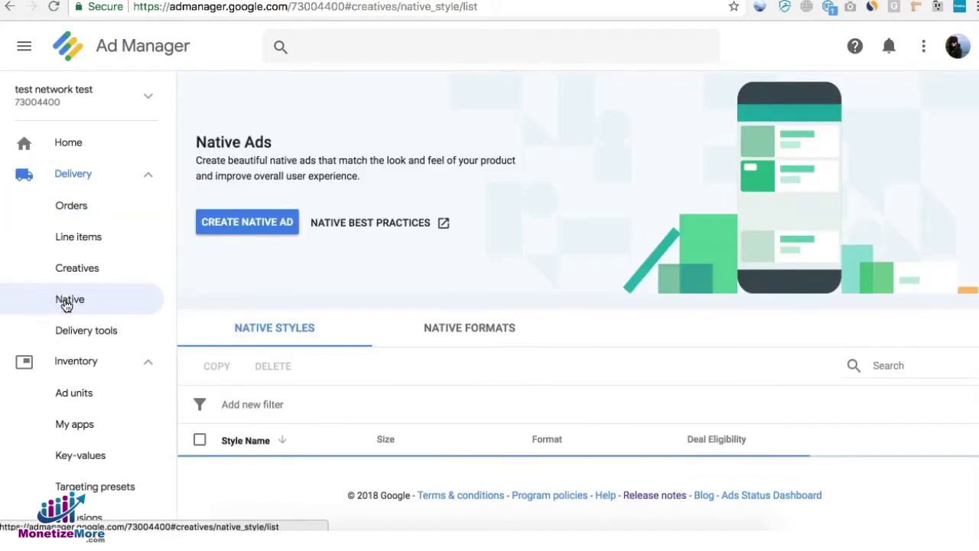
pyautogui.click(253, 247)
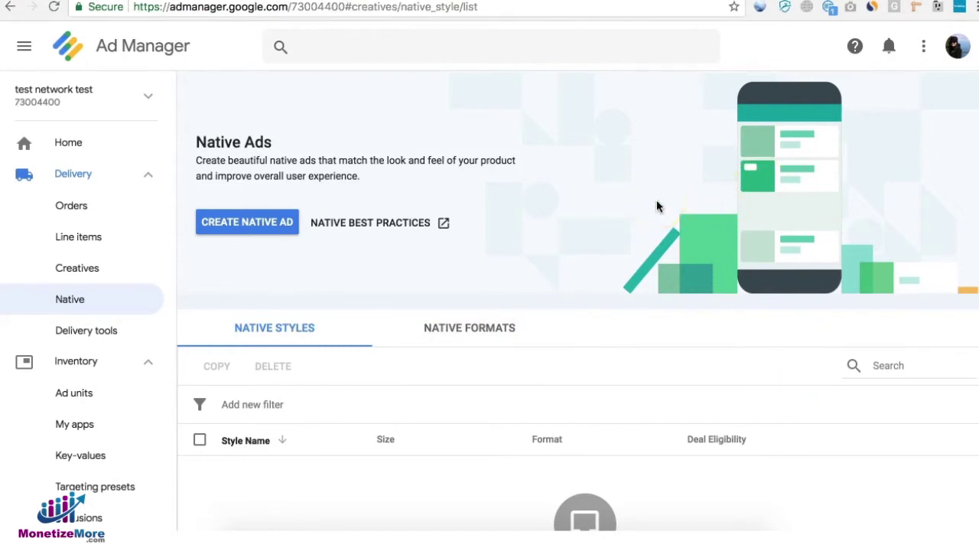
pyautogui.click(400, 228)
# Step: Start a new report query in the reporting section and dismiss the introduction to the improved query tool
pyautogui.scroll(-5, 99, 393)
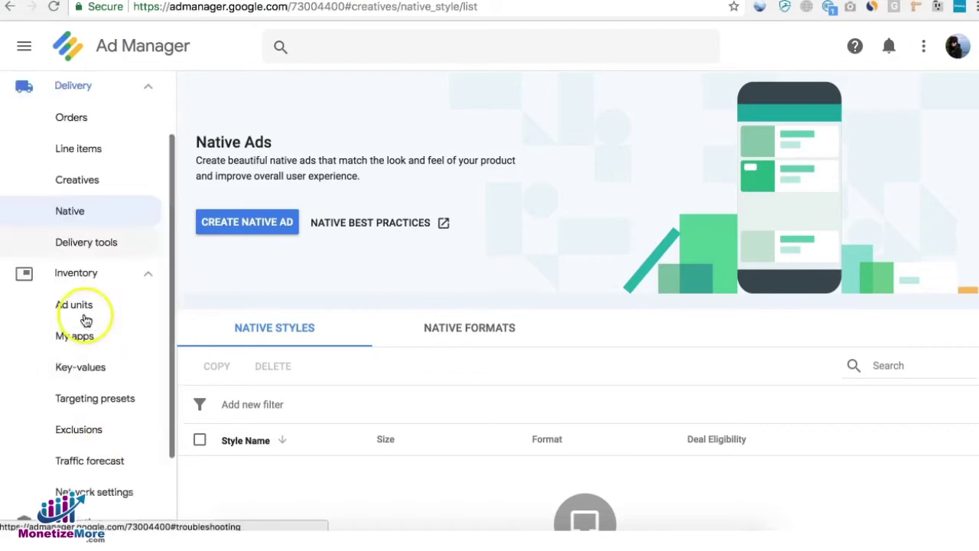
pyautogui.click(77, 451)
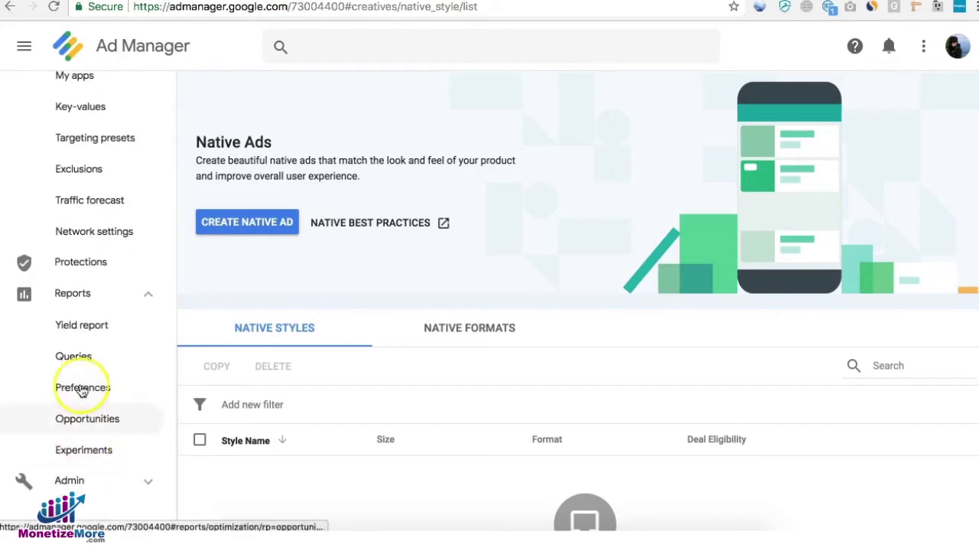
pyautogui.click(73, 358)
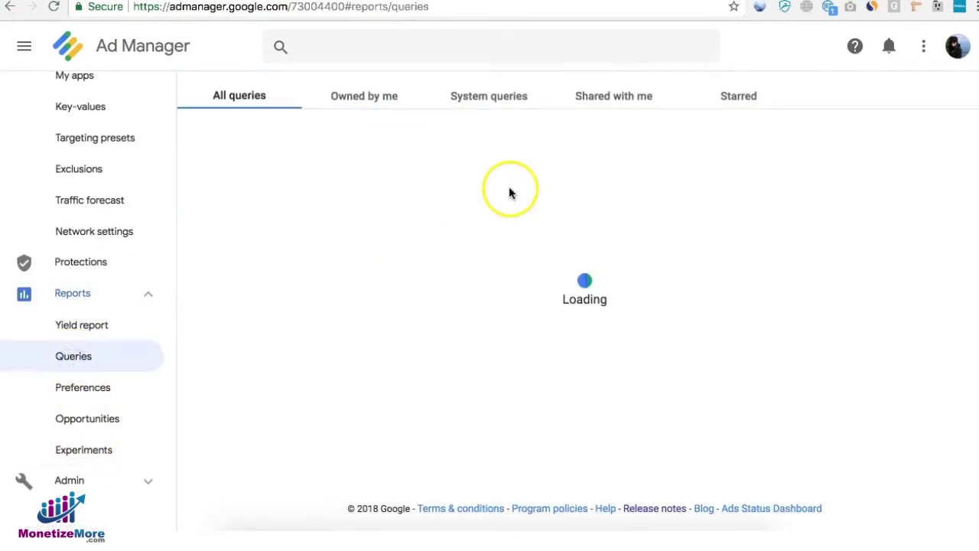
pyautogui.click(626, 237)
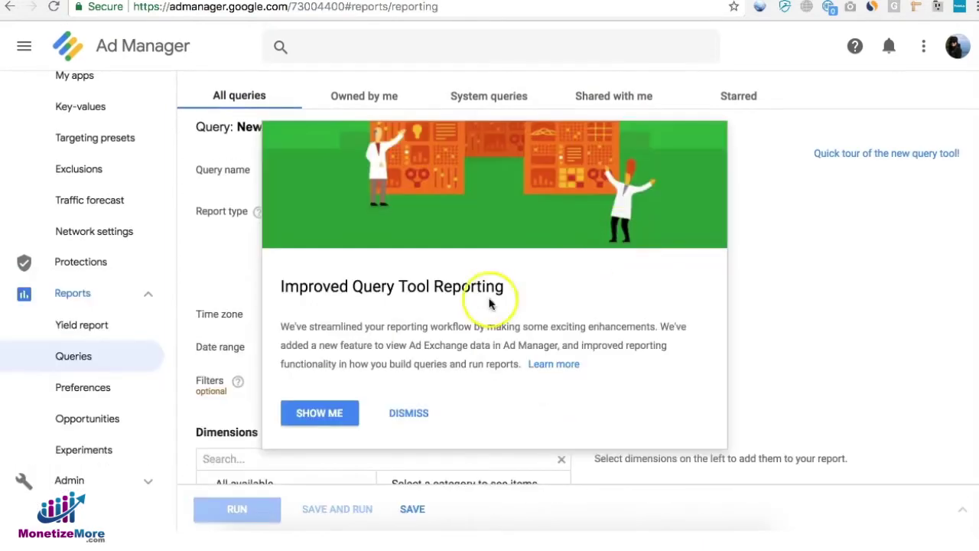
pyautogui.click(406, 413)
# Step: Search the query's dimensions for "native" and add the Native style name dimension to the report
pyautogui.scroll(-3, 378, 419)
pyautogui.click(334, 345)
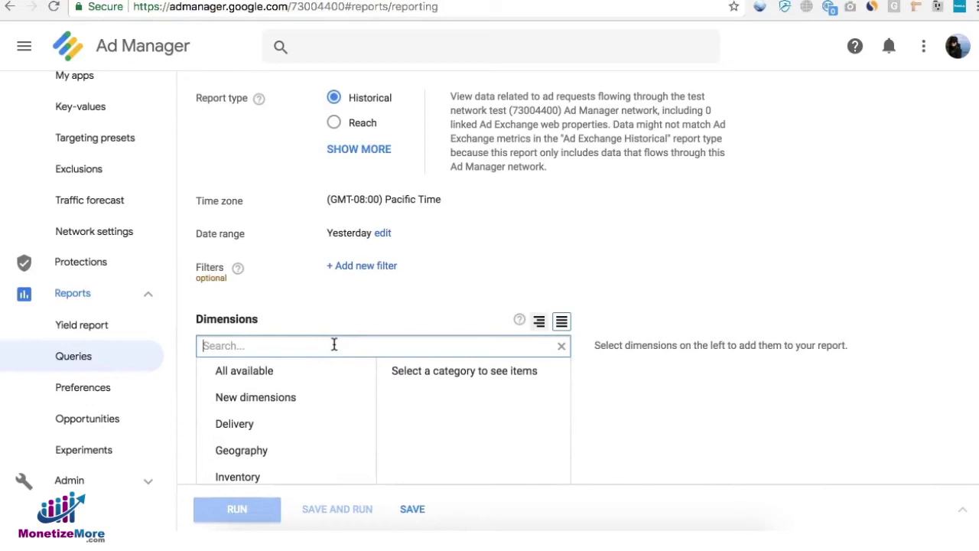
pyautogui.write('native')
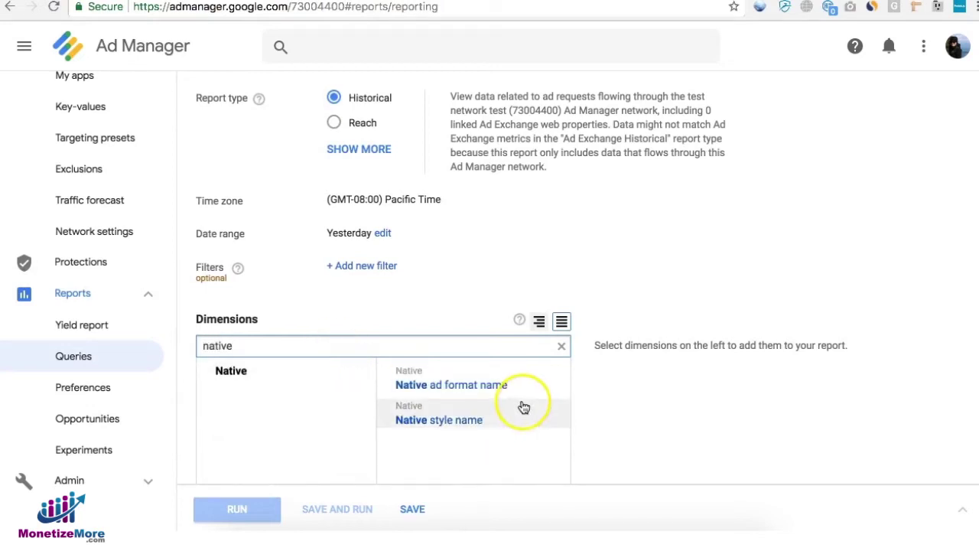
pyautogui.click(462, 422)
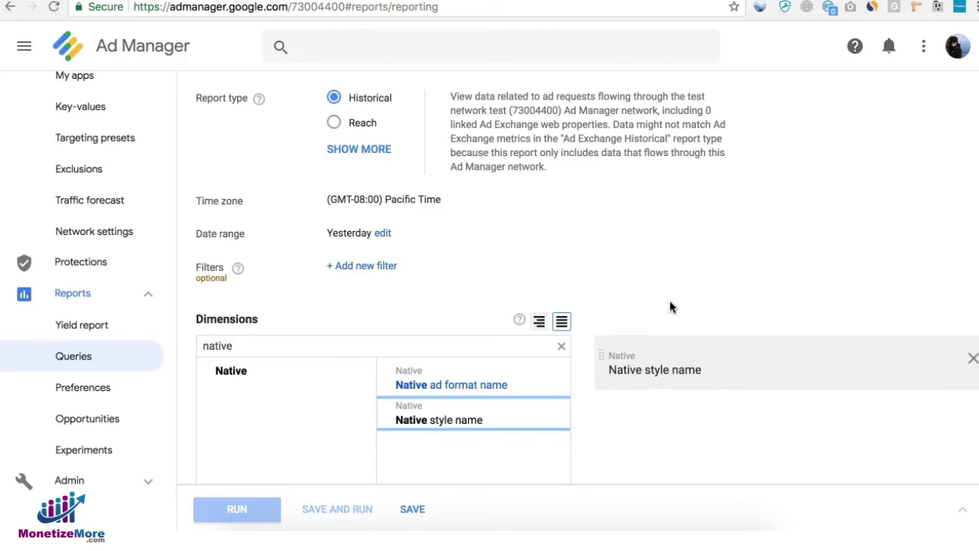
pyautogui.moveTo(678, 414)
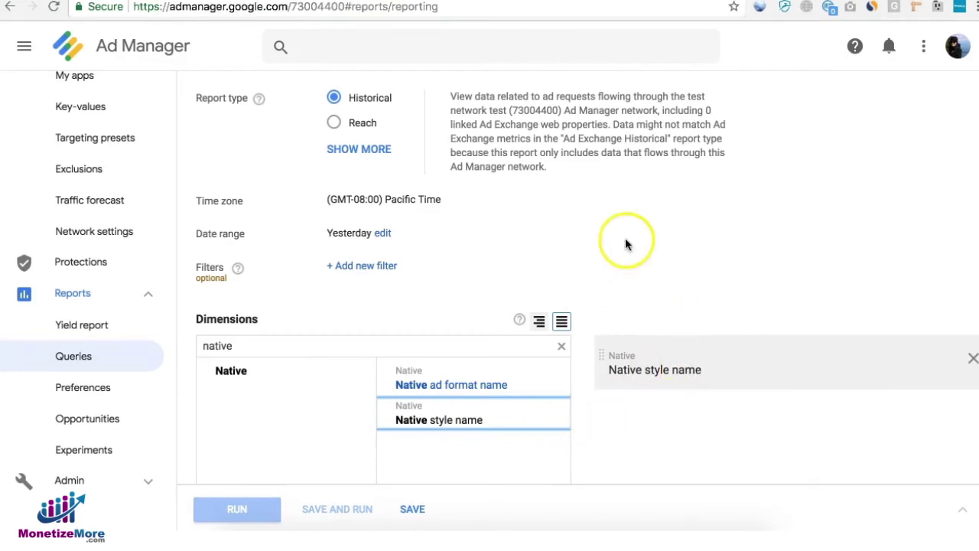
pyautogui.scroll(-3, 627, 240)
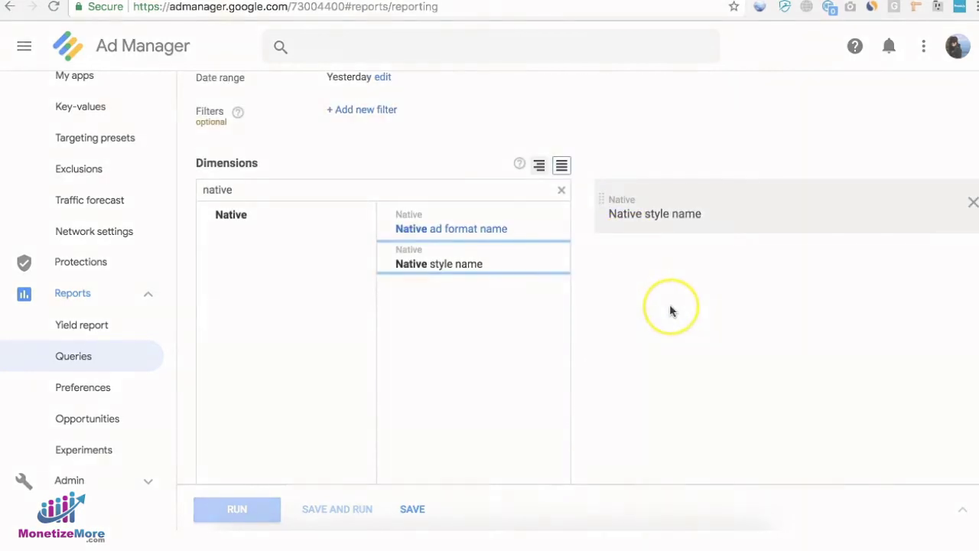